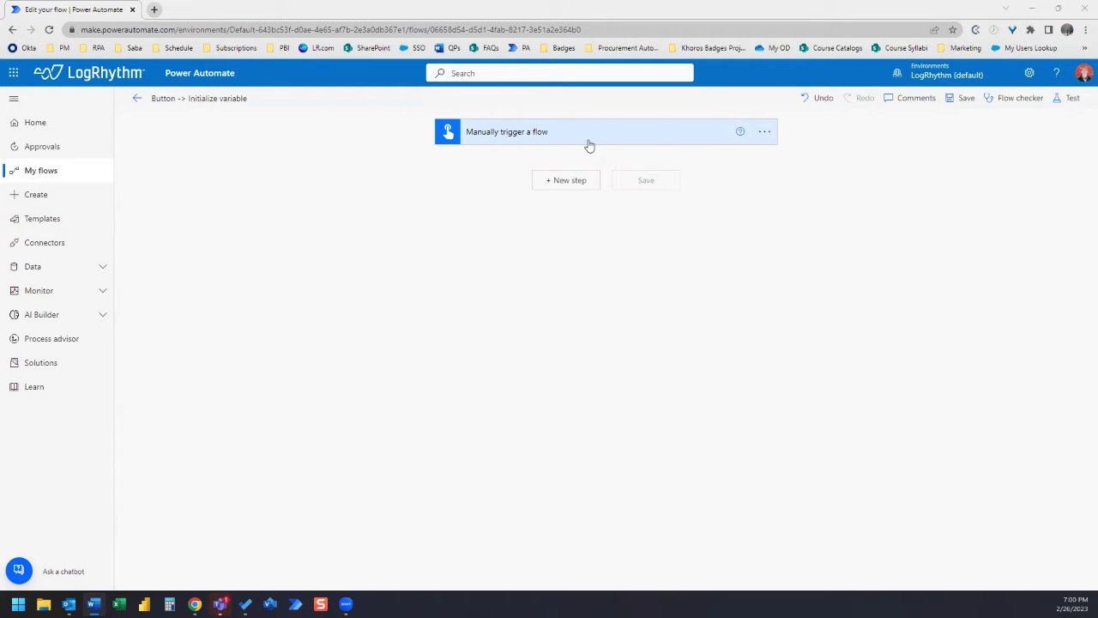
Add an Initialize variable action directly below the manual trigger.
click(568, 184)
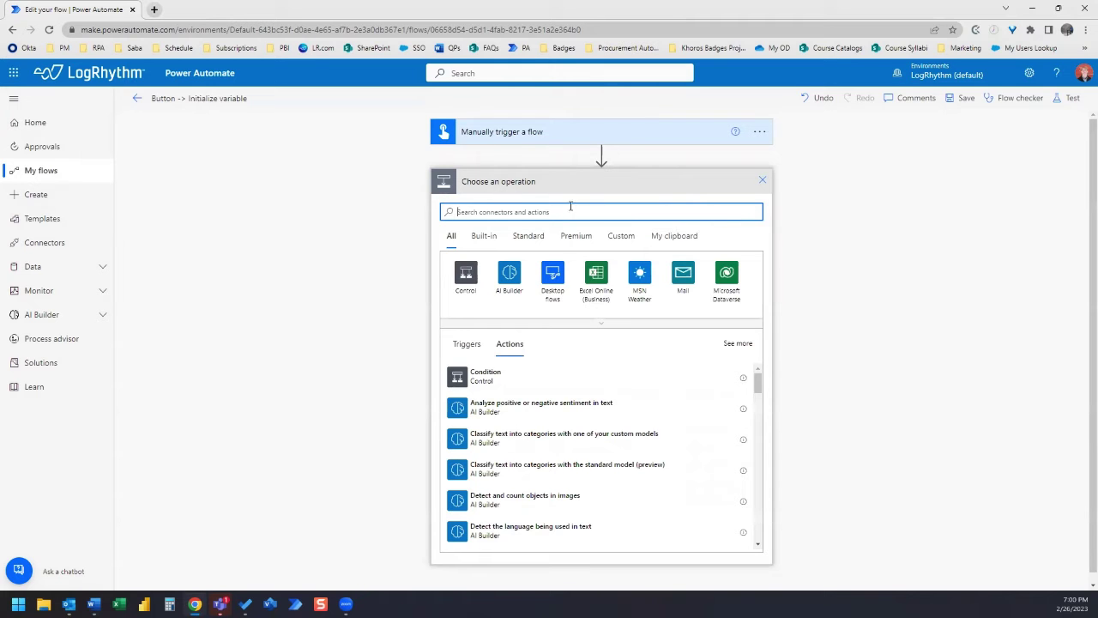
text(initi)
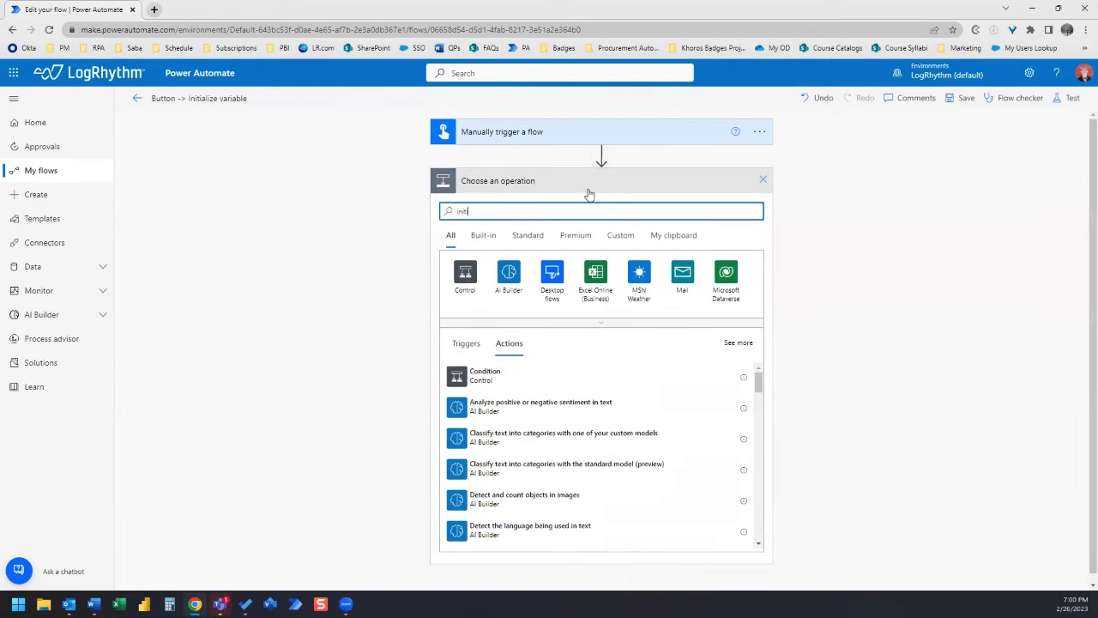
text(alize v)
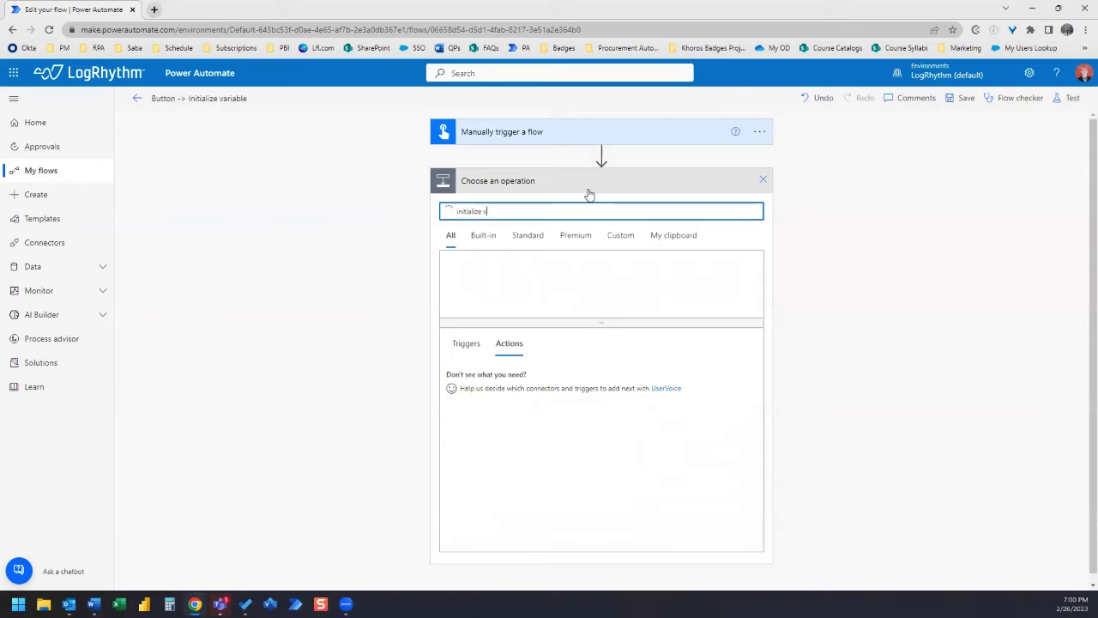
text(ariable)
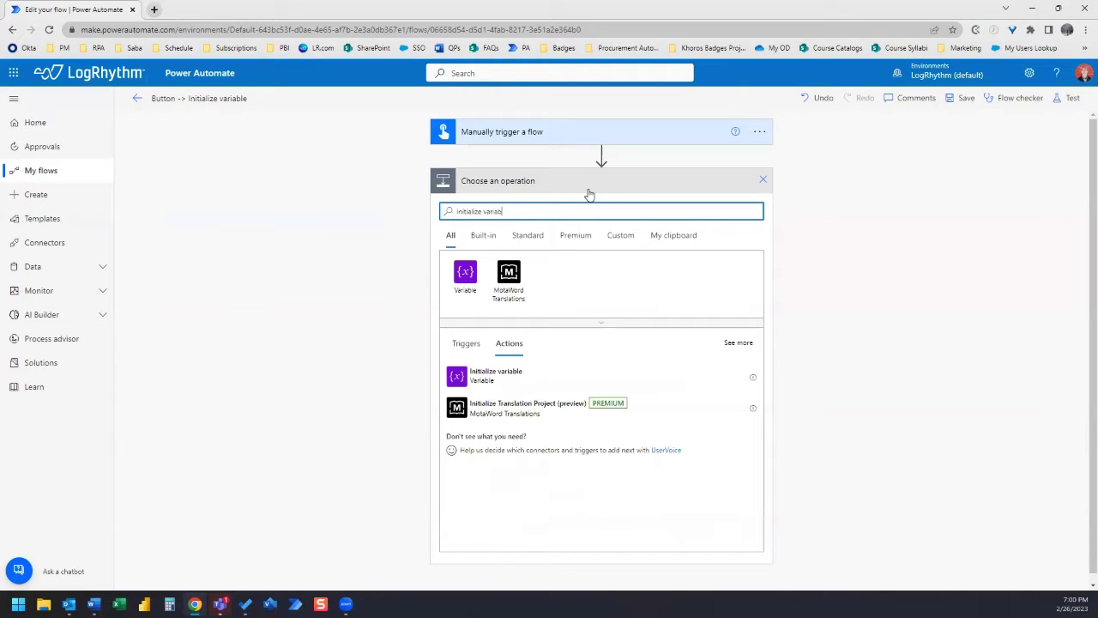
click(478, 374)
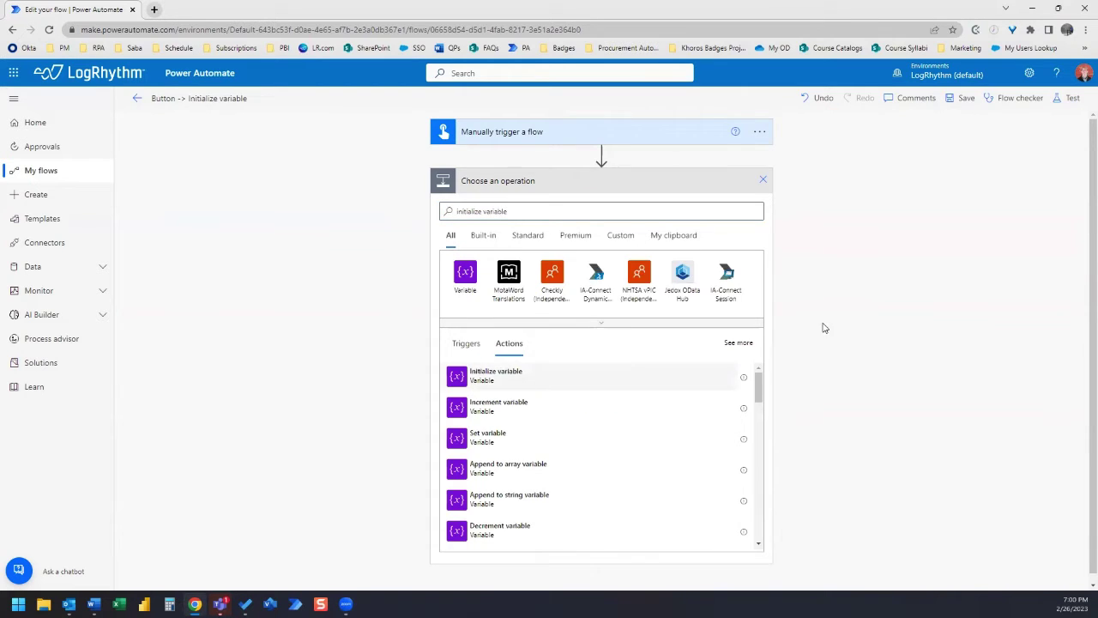
Name the variable GetDate, set its type to String, and start on its Value.
click(539, 210)
text(GetD)
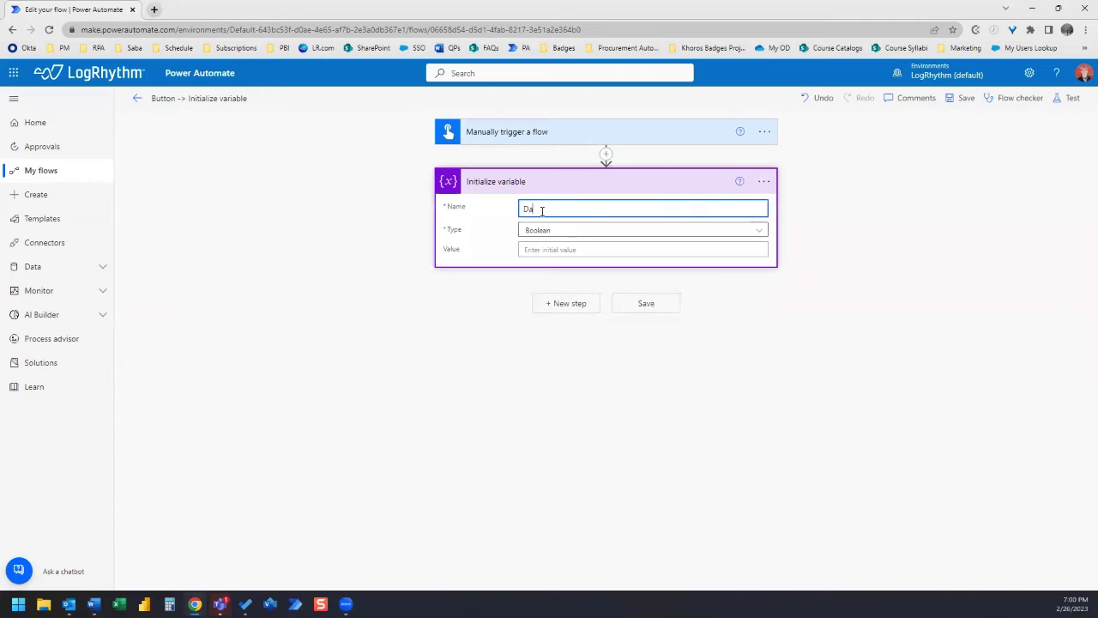
text(ate)
click(573, 229)
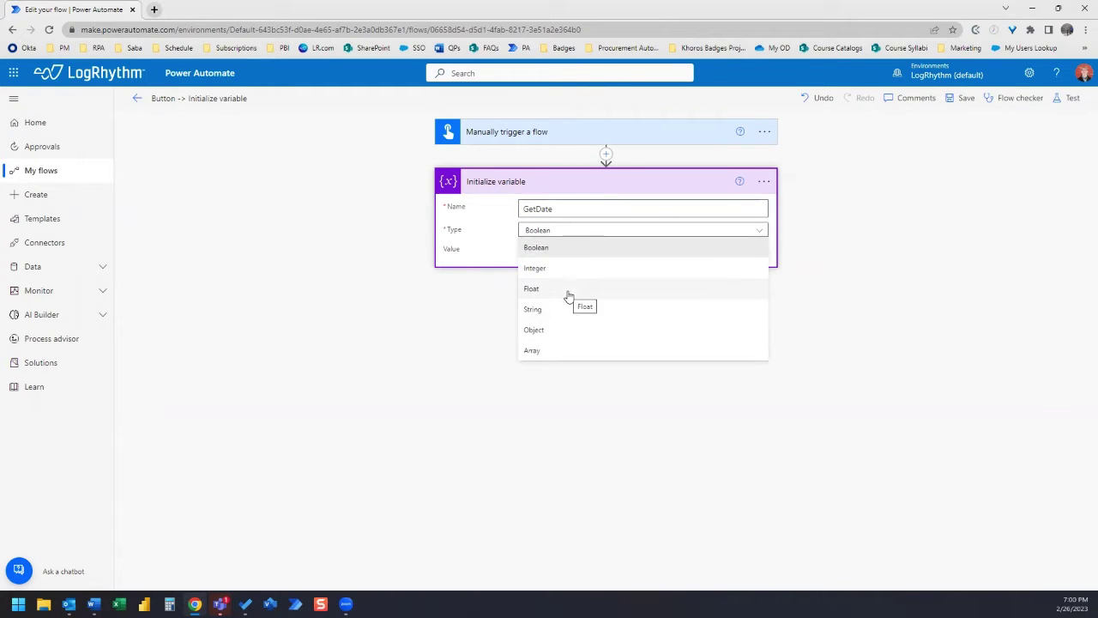
click(538, 310)
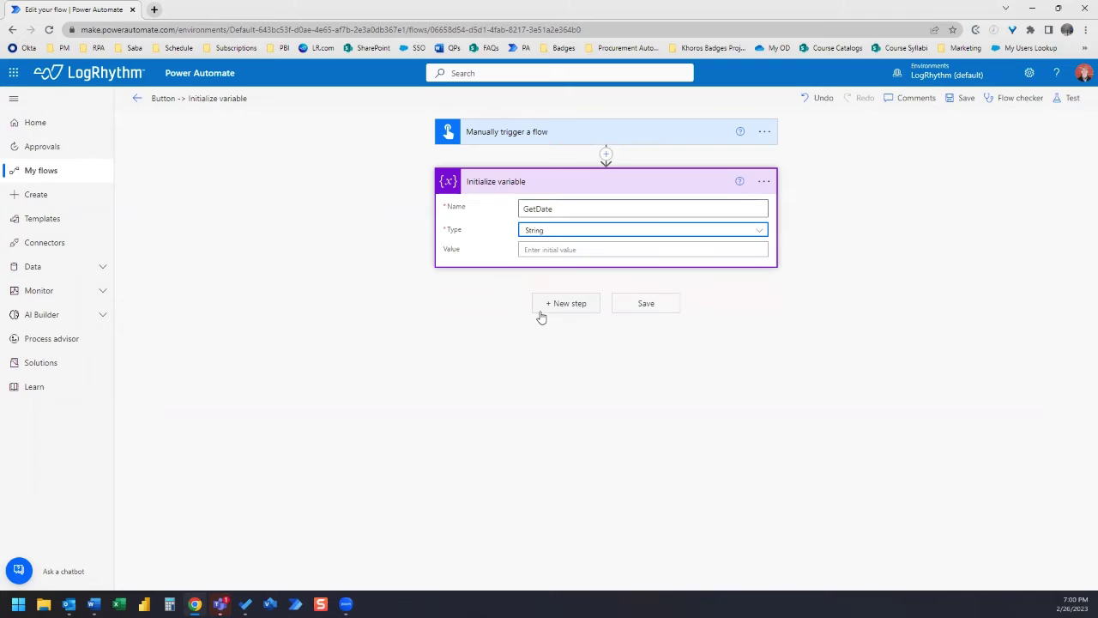
click(572, 249)
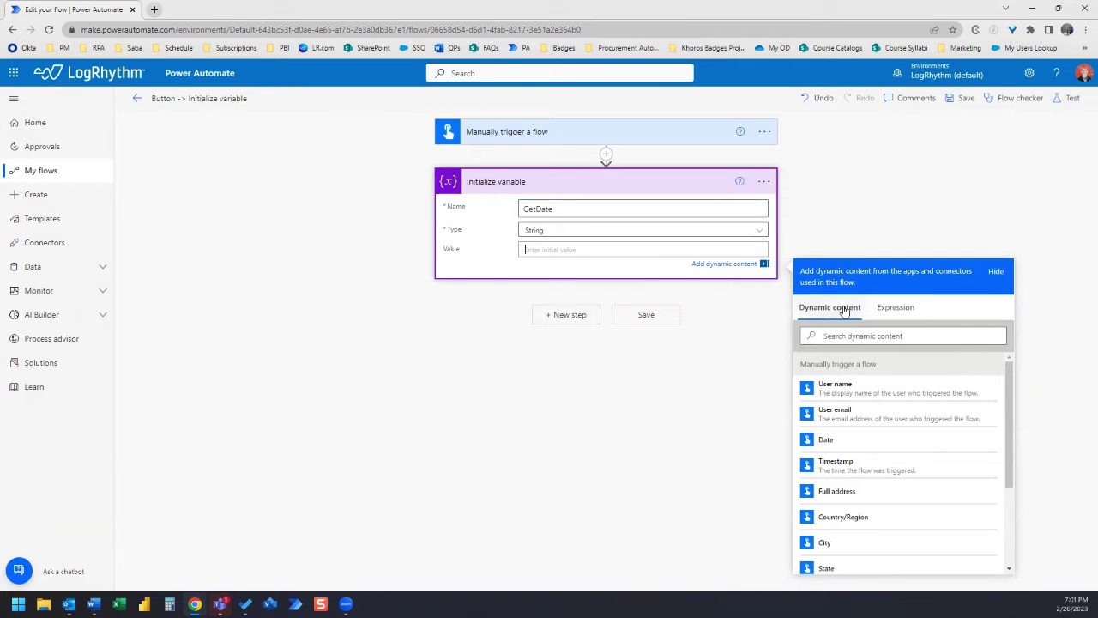
Set GetDate's value to the expression utcNow('MM/dd/yyyy').
click(897, 309)
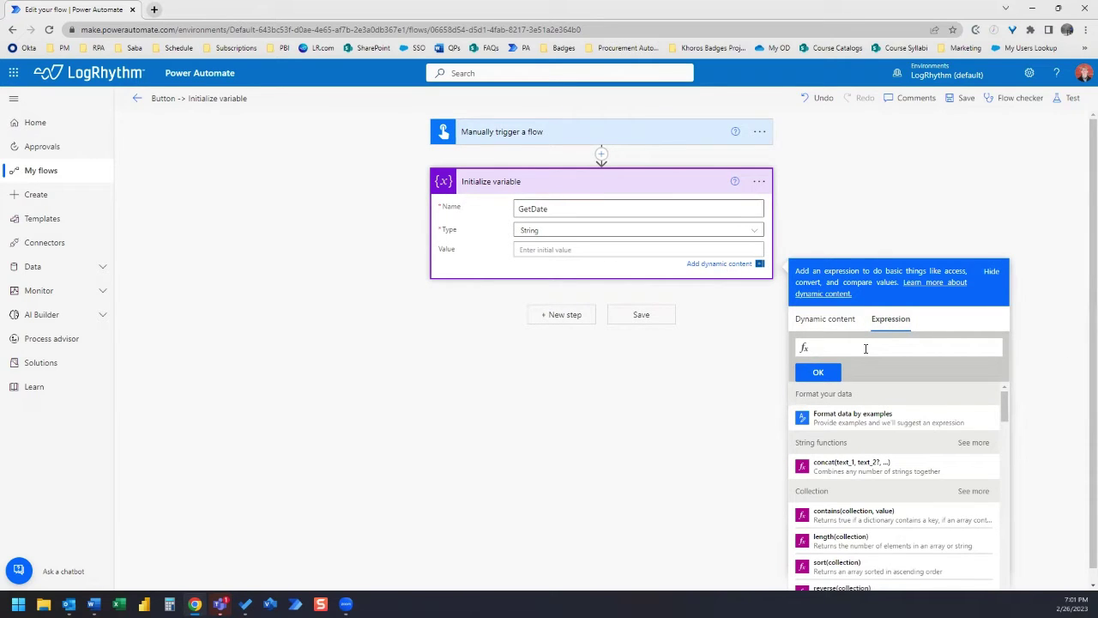
text(j)
key(BackSpace)
text(utcNow)
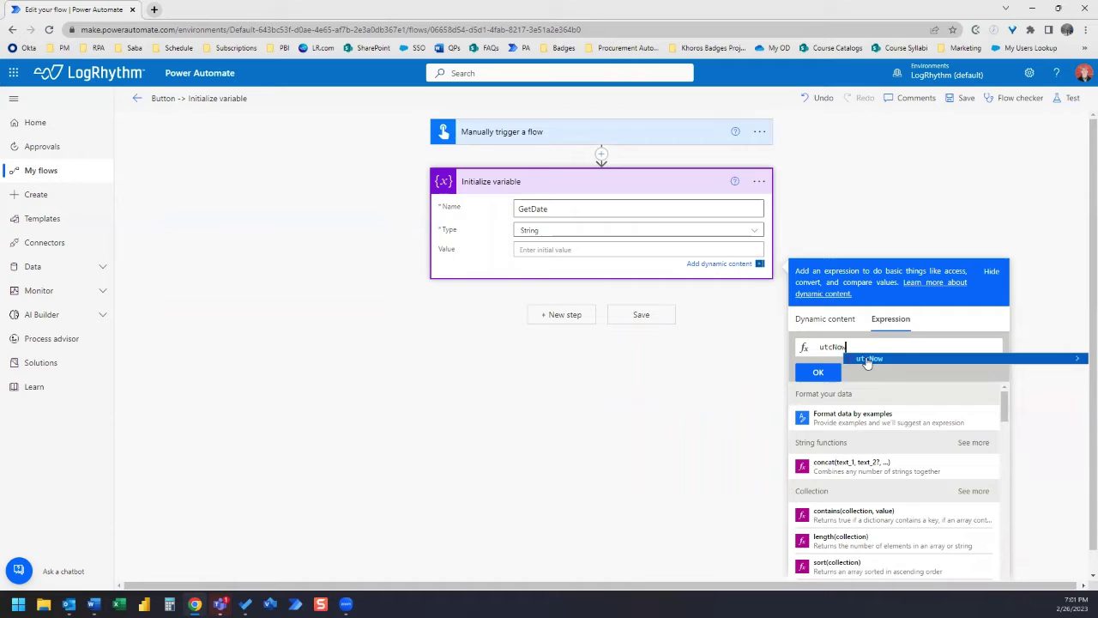
click(866, 360)
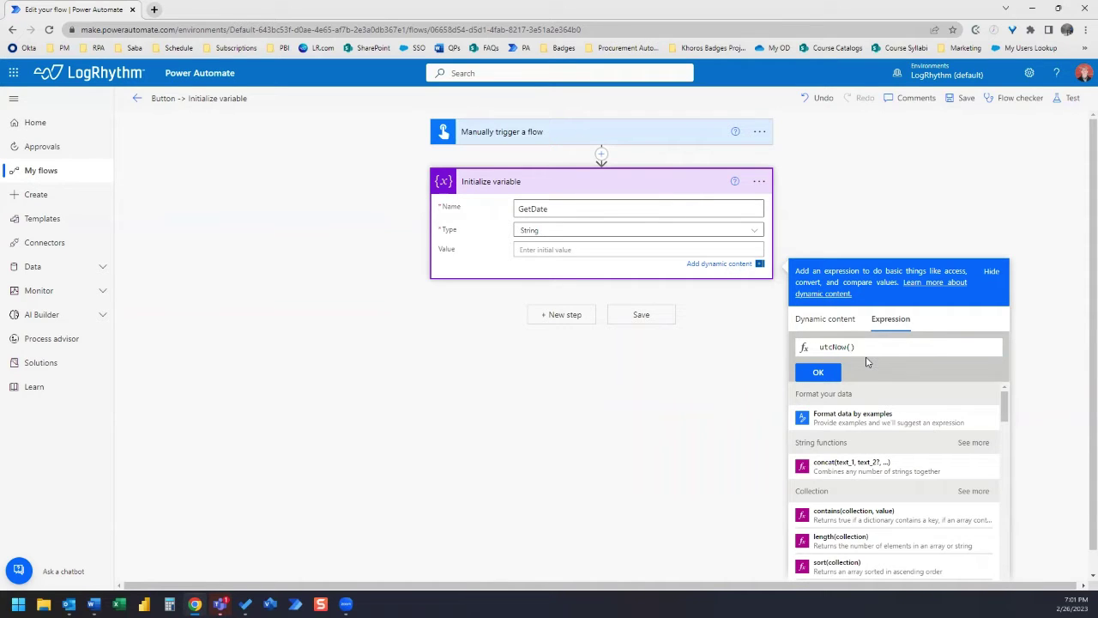
text('MM/)
key(BackSpace)
text(/dd/yyyy)
key(BackSpace)
key(BackSpace)
text(yy)
click(820, 372)
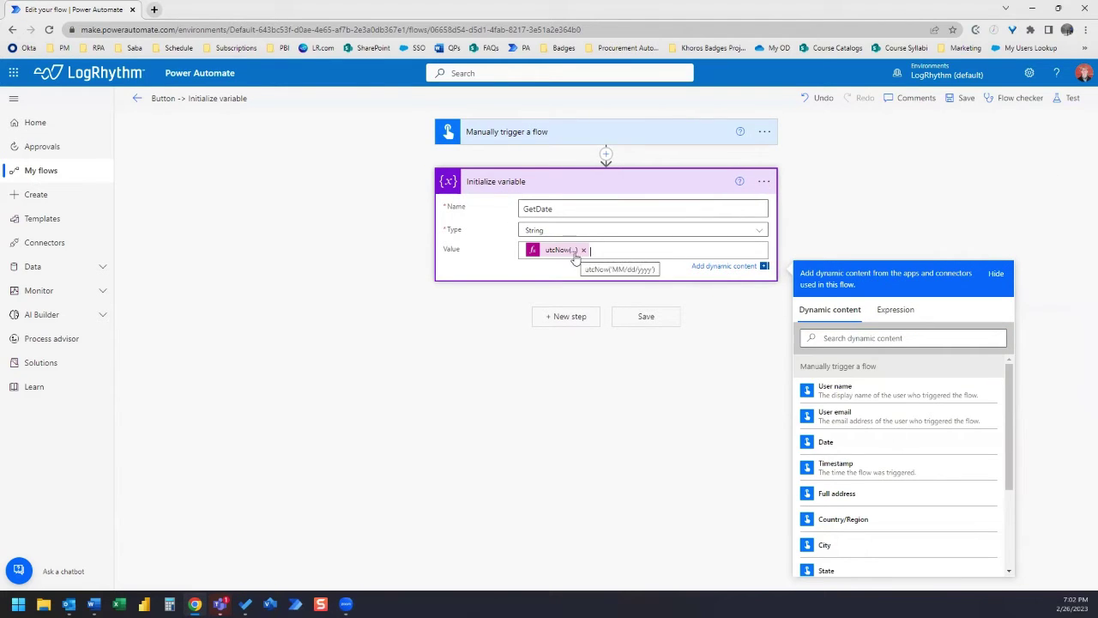
Save the flow, run a manual test, and open the successful run's results.
click(645, 319)
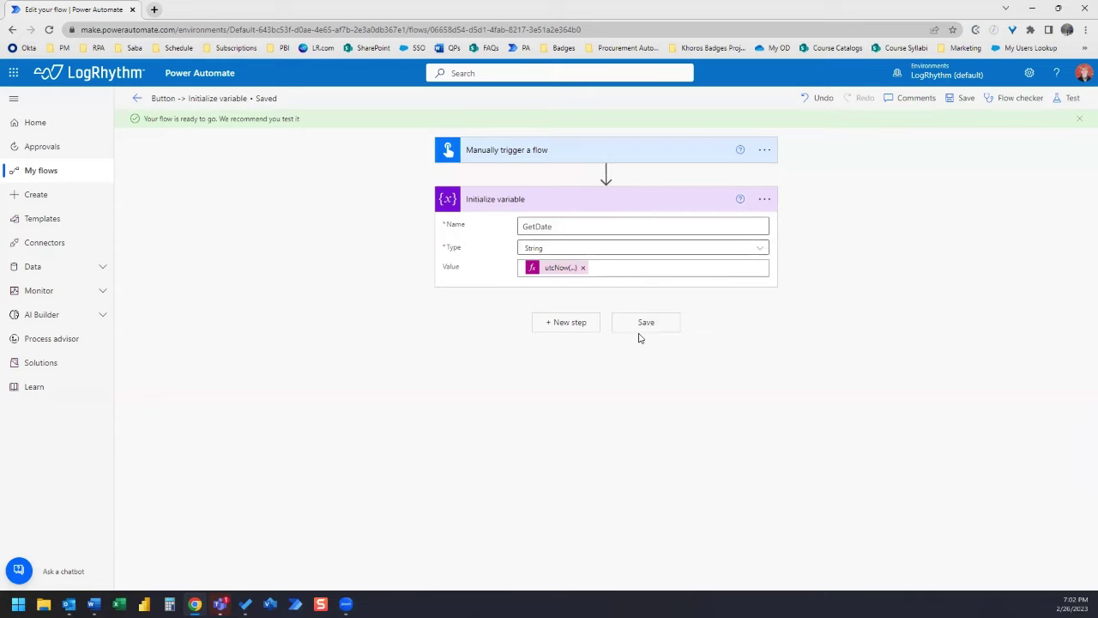
click(1066, 100)
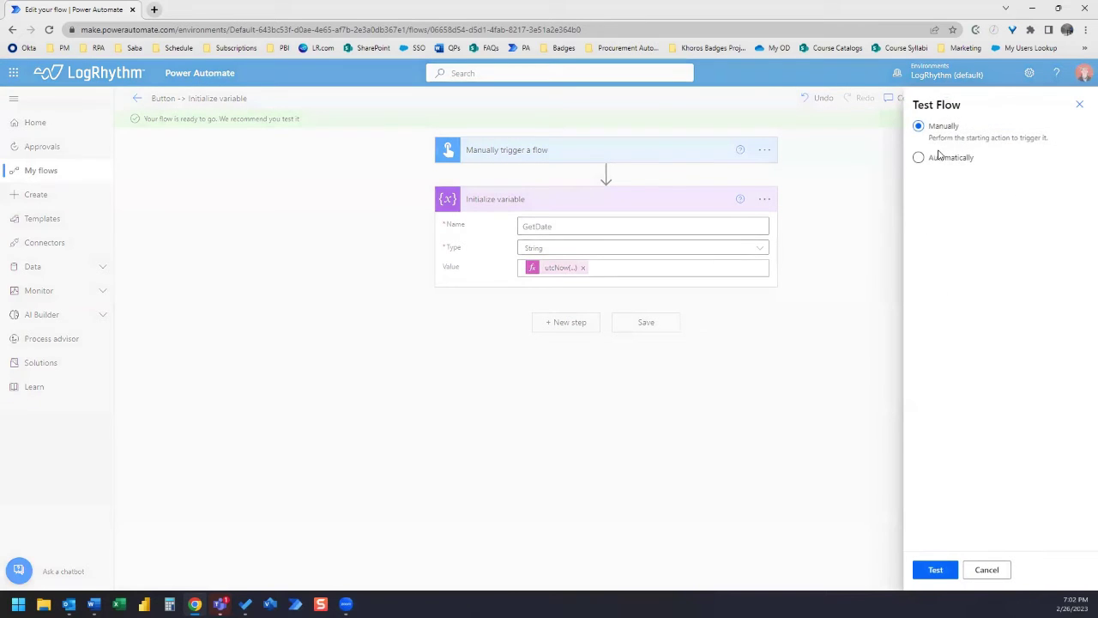
click(934, 570)
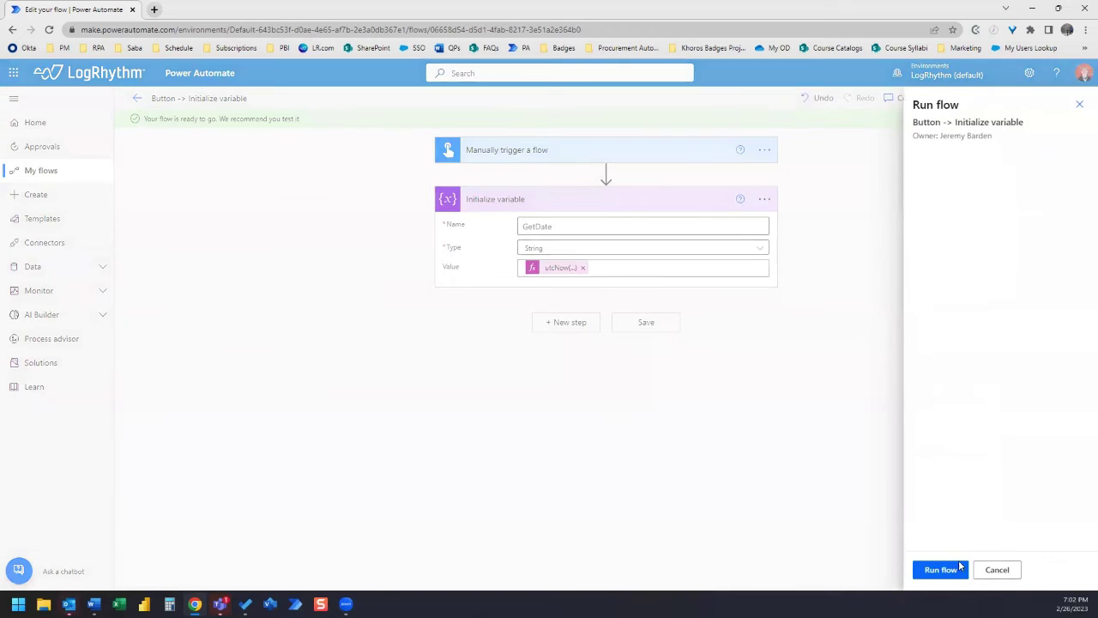
click(944, 569)
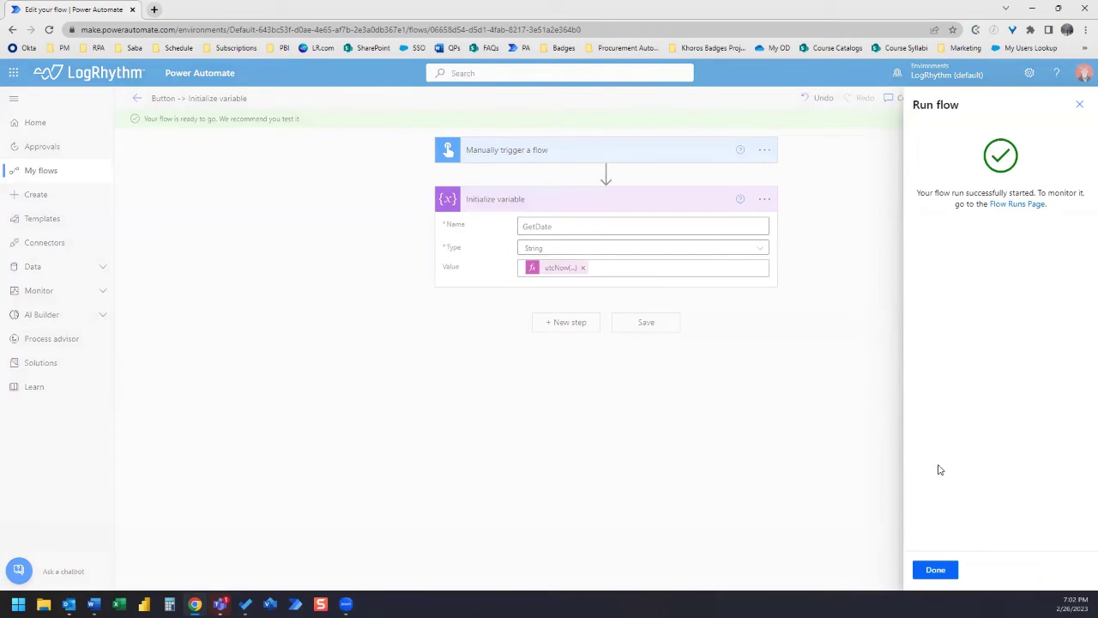
click(934, 569)
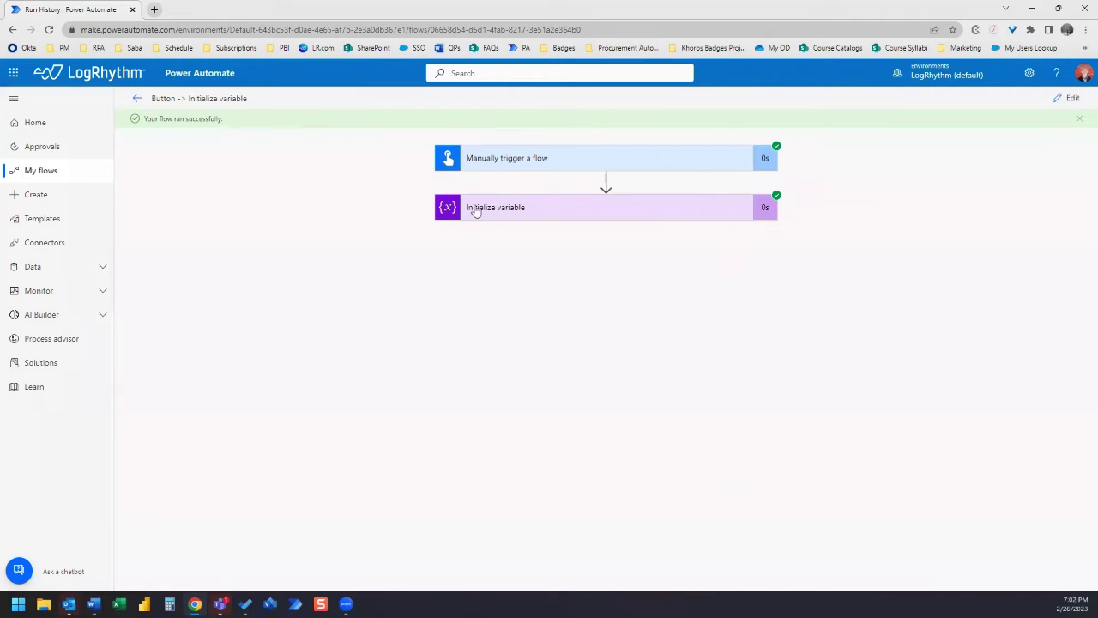
Expand the Initialize variable step to see GetDate as a String with value 02/27/2023.
click(537, 215)
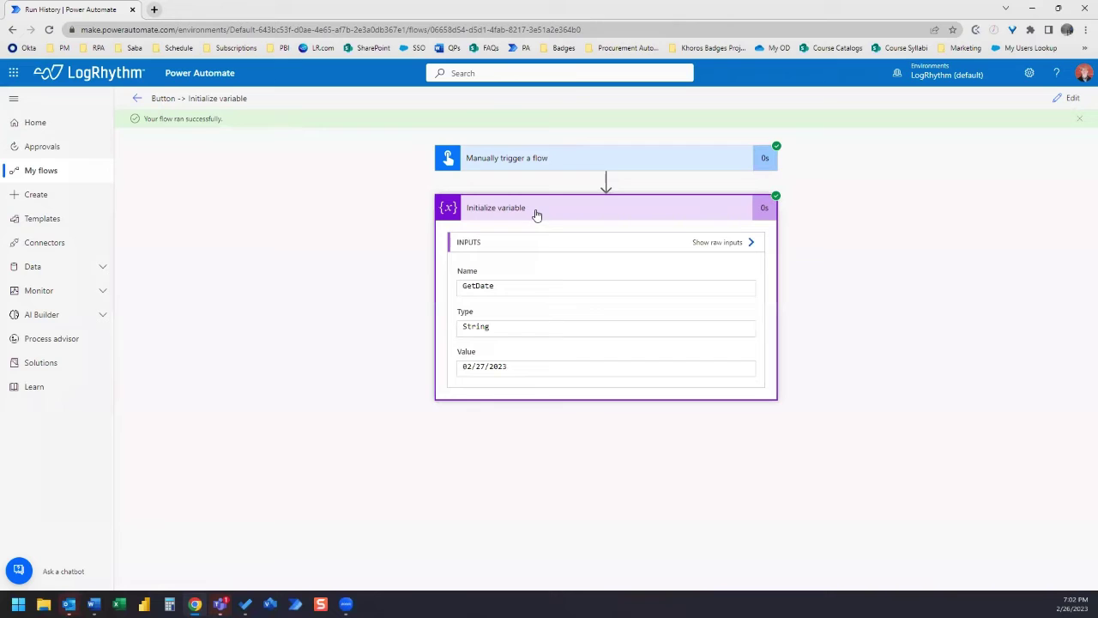
Return to the TEST Date flow and open Create file's File Name for editing.
click(138, 100)
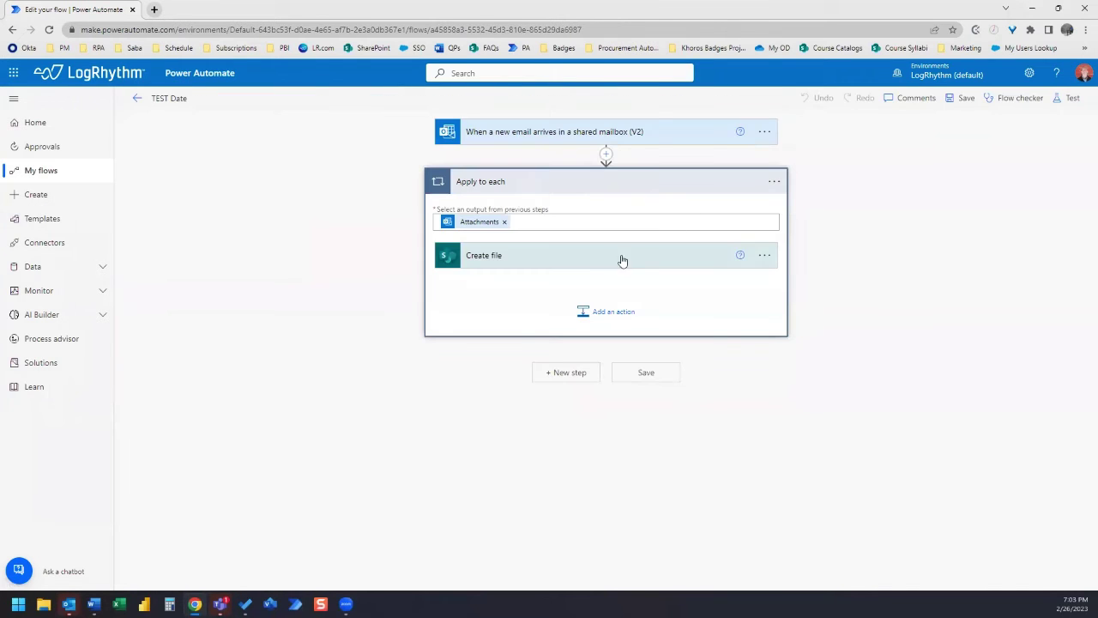
click(584, 260)
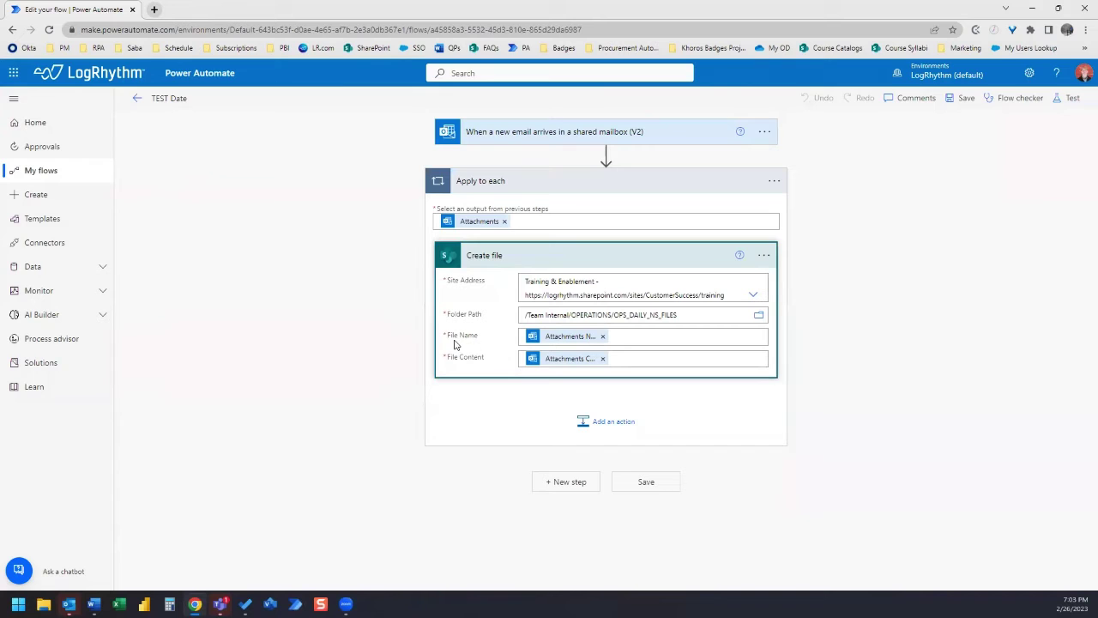
click(628, 335)
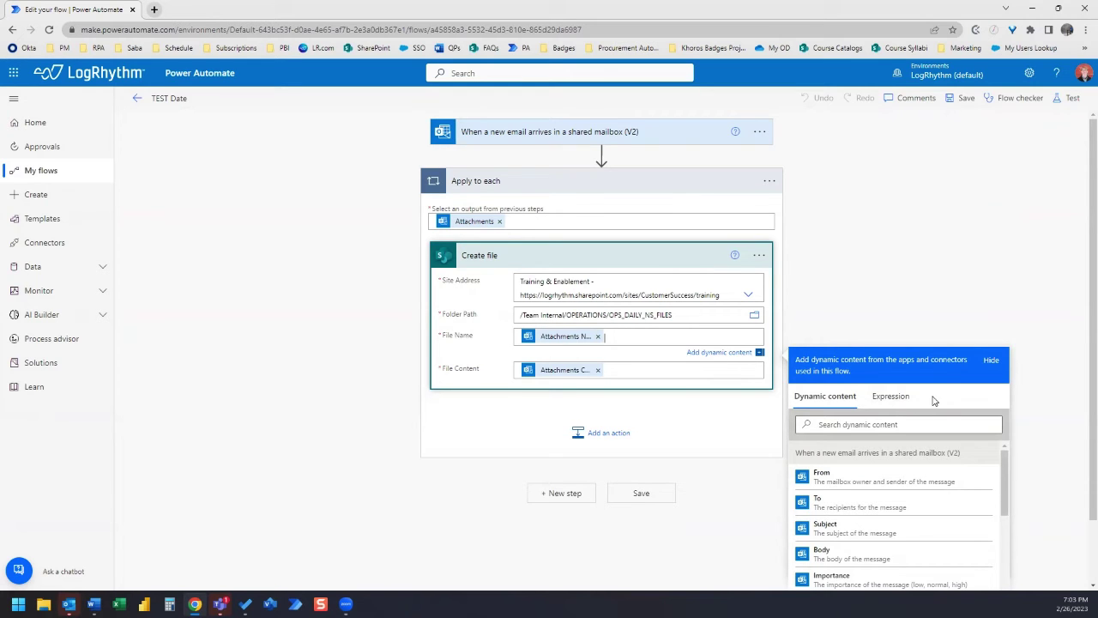
Insert a utcNow('MM/dd/yyyy') expression into the Create file File Name.
click(892, 396)
text(utcNow)
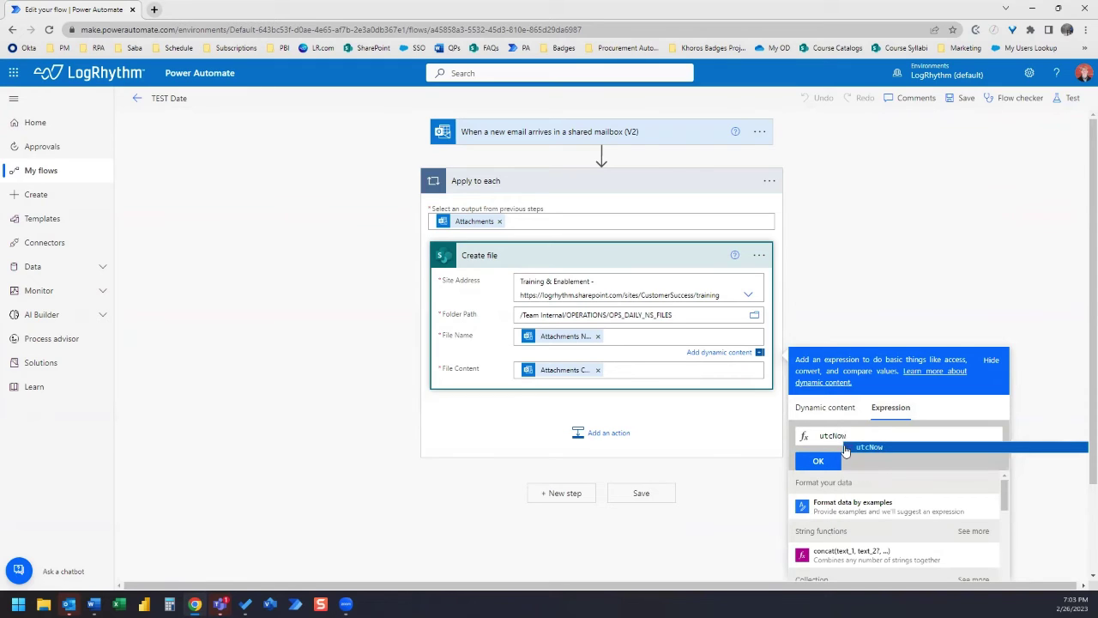
click(854, 446)
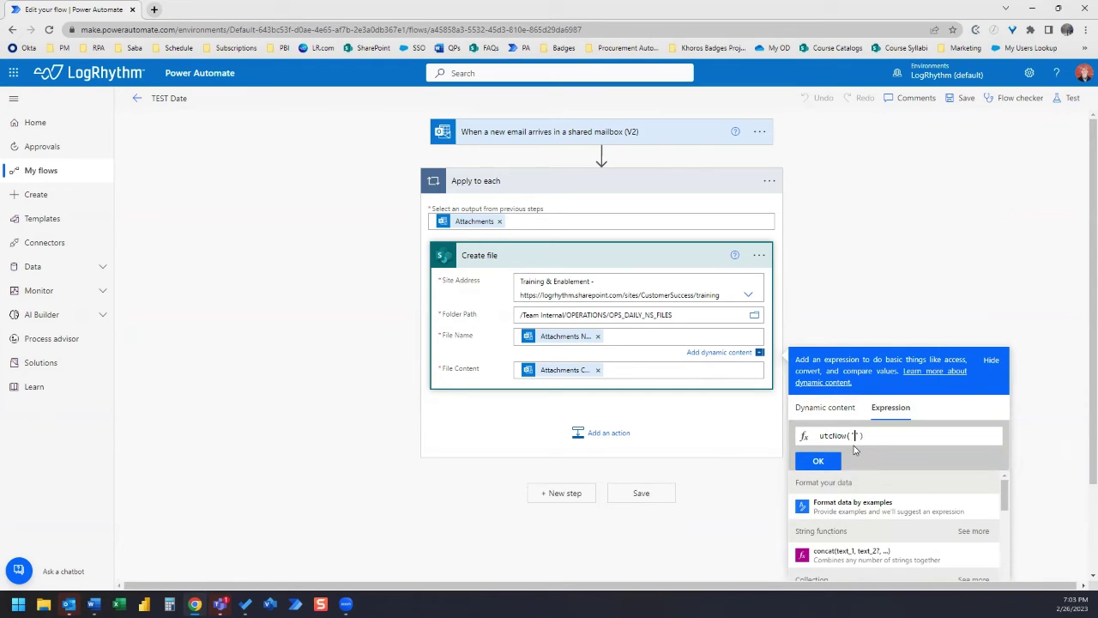
text('MM/dd/yyyy)
key(Left)
key(Left)
key(Right)
key(Right)
key(Right)
key(Right)
key(Right)
key(Right)
click(819, 462)
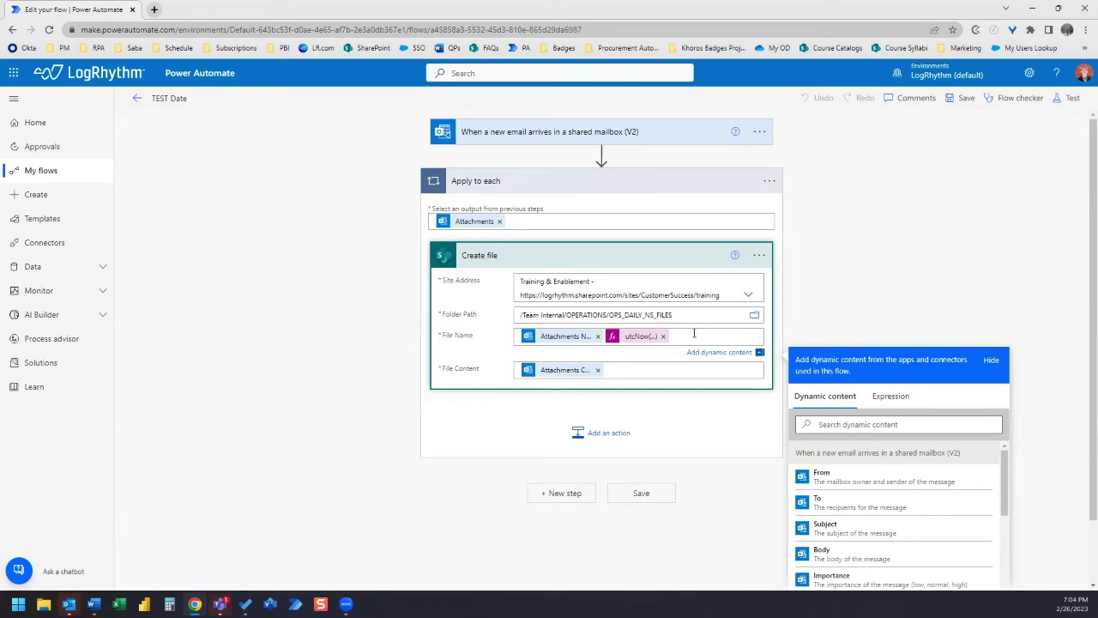
Put an underscore between the attachment name and the date expression.
text(_)
key(BackSpace)
text(()
key(BackSpace)
key(BackSpace)
text(_)
Add an Office 365 Outlook Send an email (V2) action after Create file in the loop.
click(601, 433)
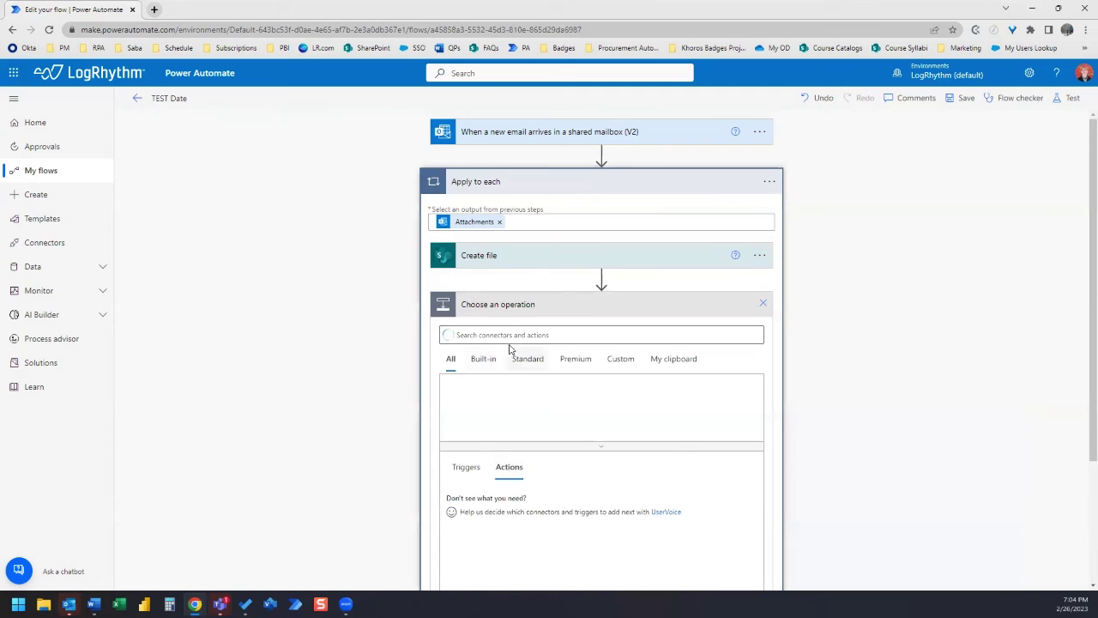
text(sned)
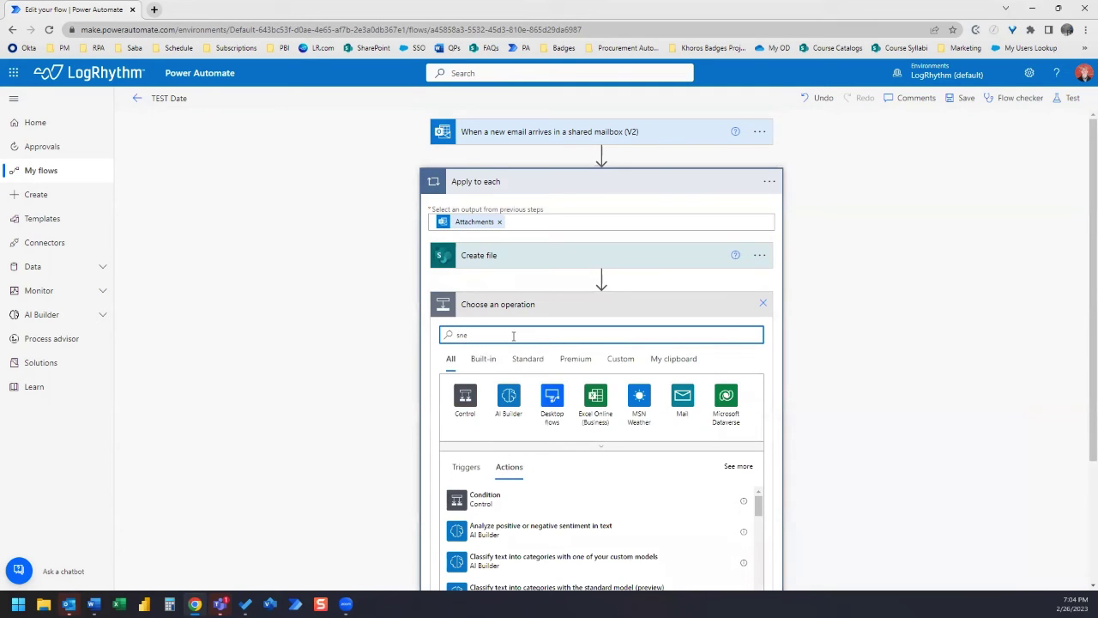
key(BackSpace)
key(BackSpace)
text(end email)
scroll(578, 437, down, 1)
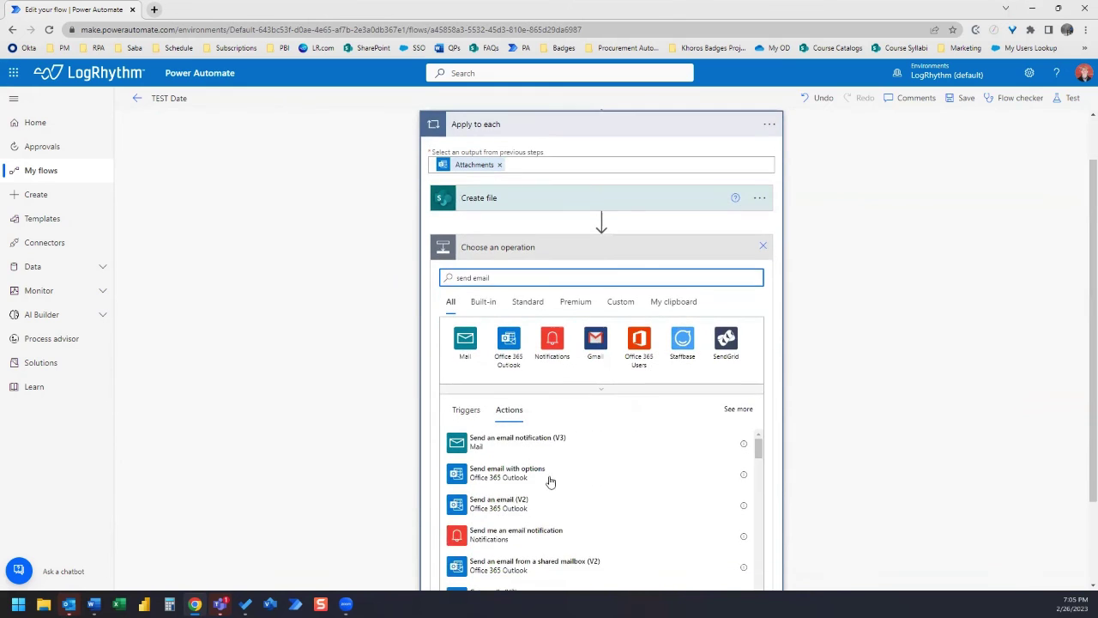
click(499, 502)
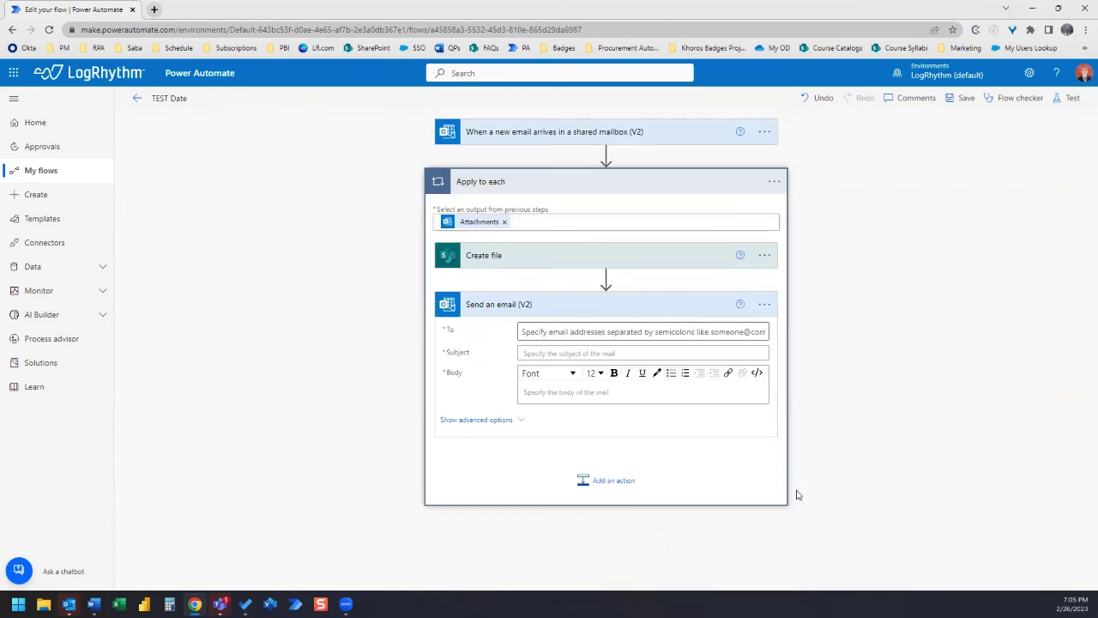
Start writing the email Body, removing the initial word 'Today'.
click(547, 391)
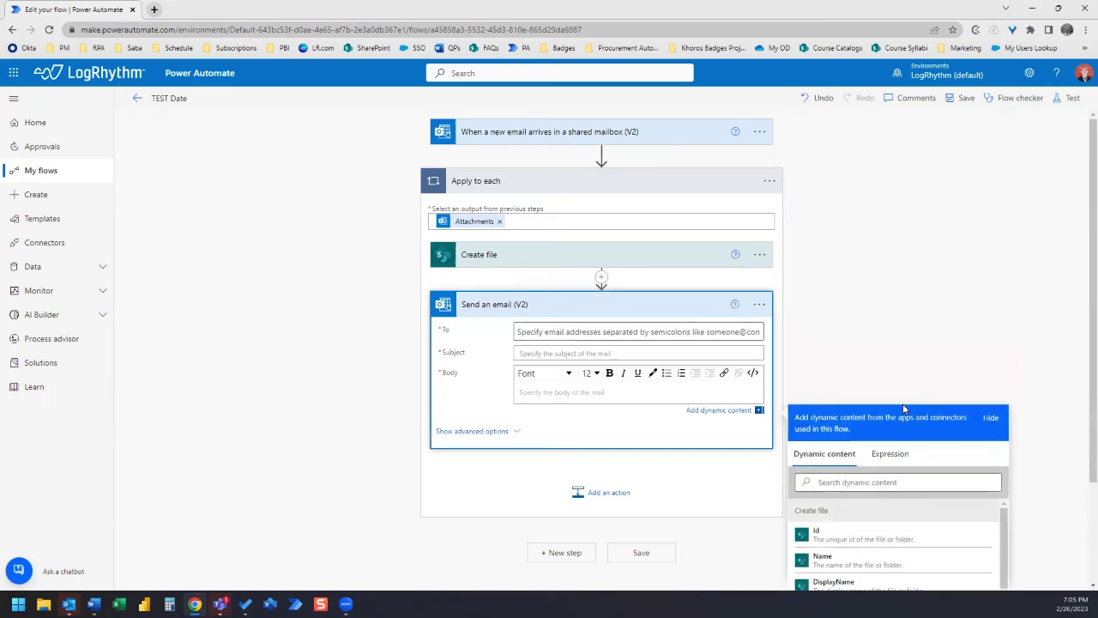
text(You com)
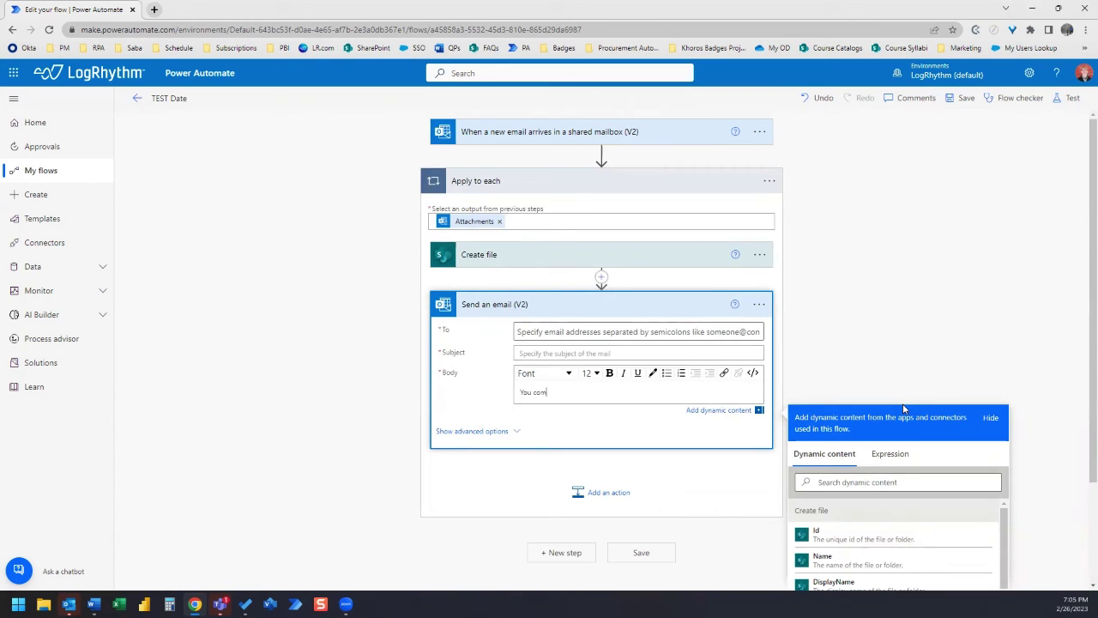
Write 'You completed the course on' in the body, followed by utcNow('MM/dd/yyyy').
text(pleted the course on)
scroll(883, 402, down, 2)
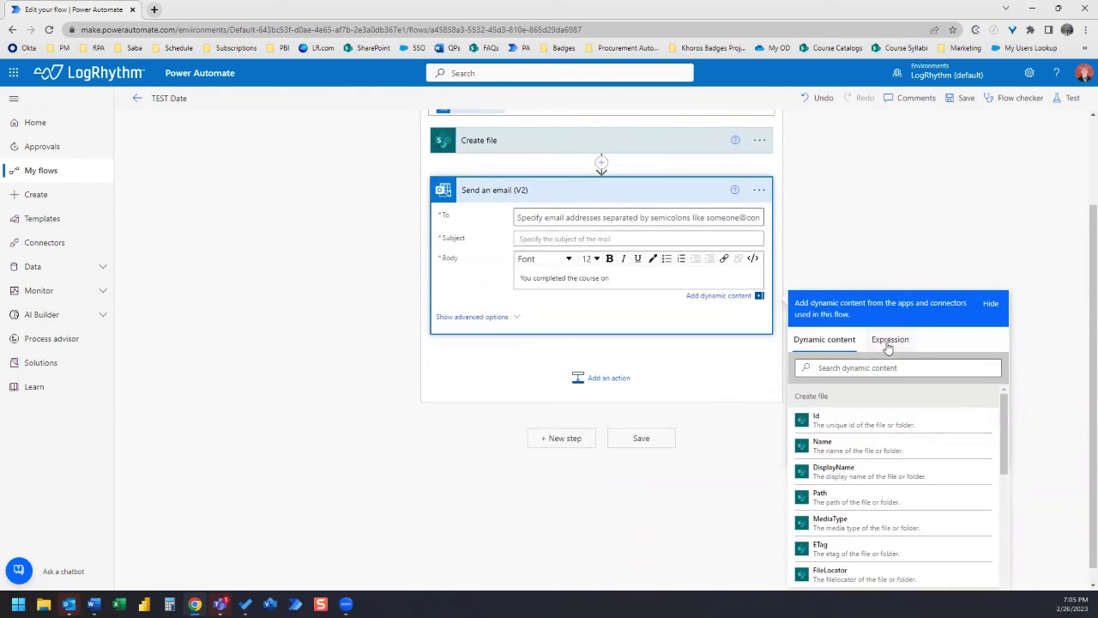
click(879, 351)
text(utc)
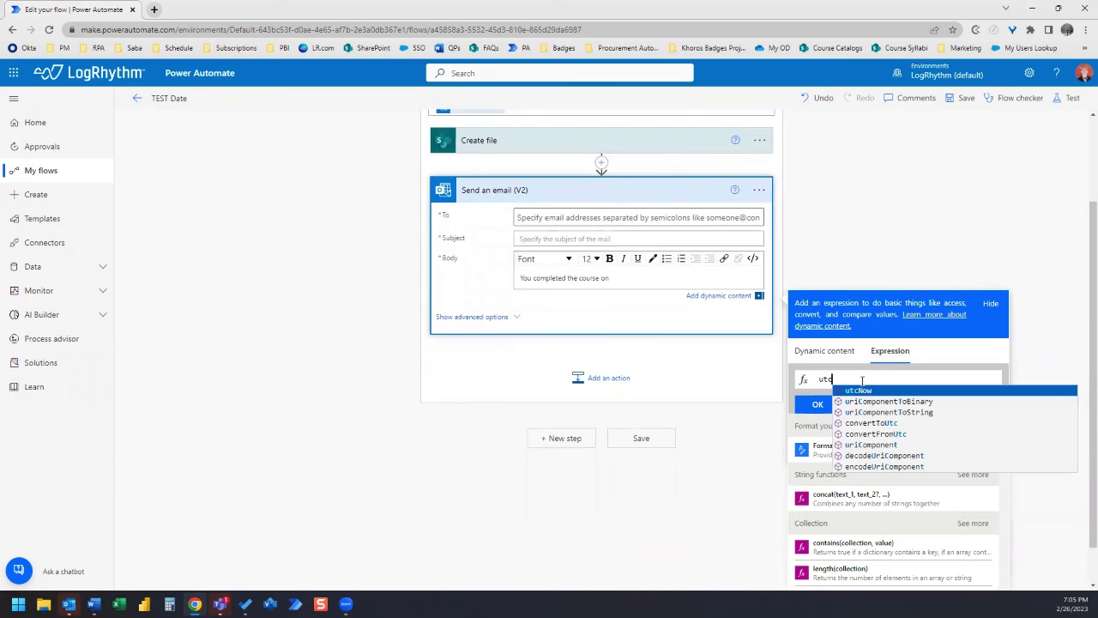
key(Return)
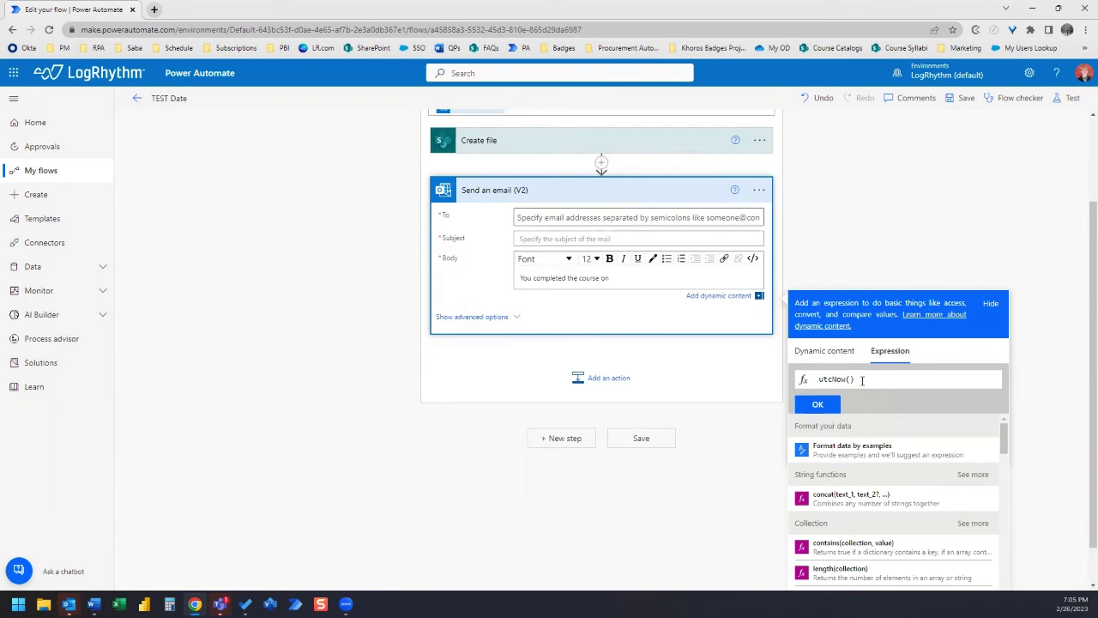
text('MM-)
key(BackSpace)
text(/dd/yyyy)
click(826, 407)
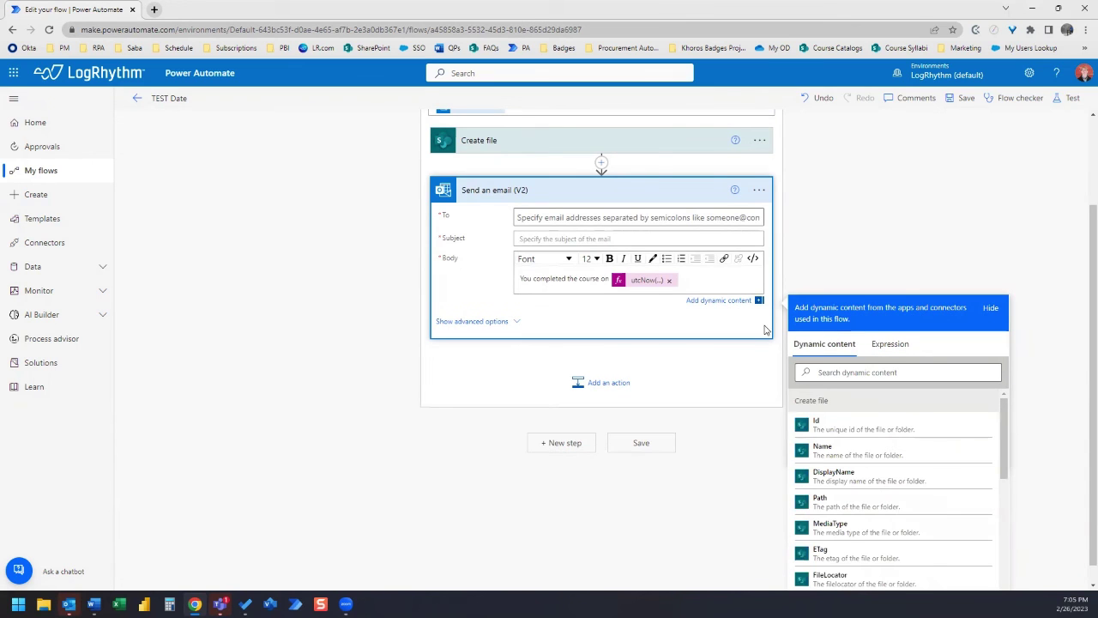